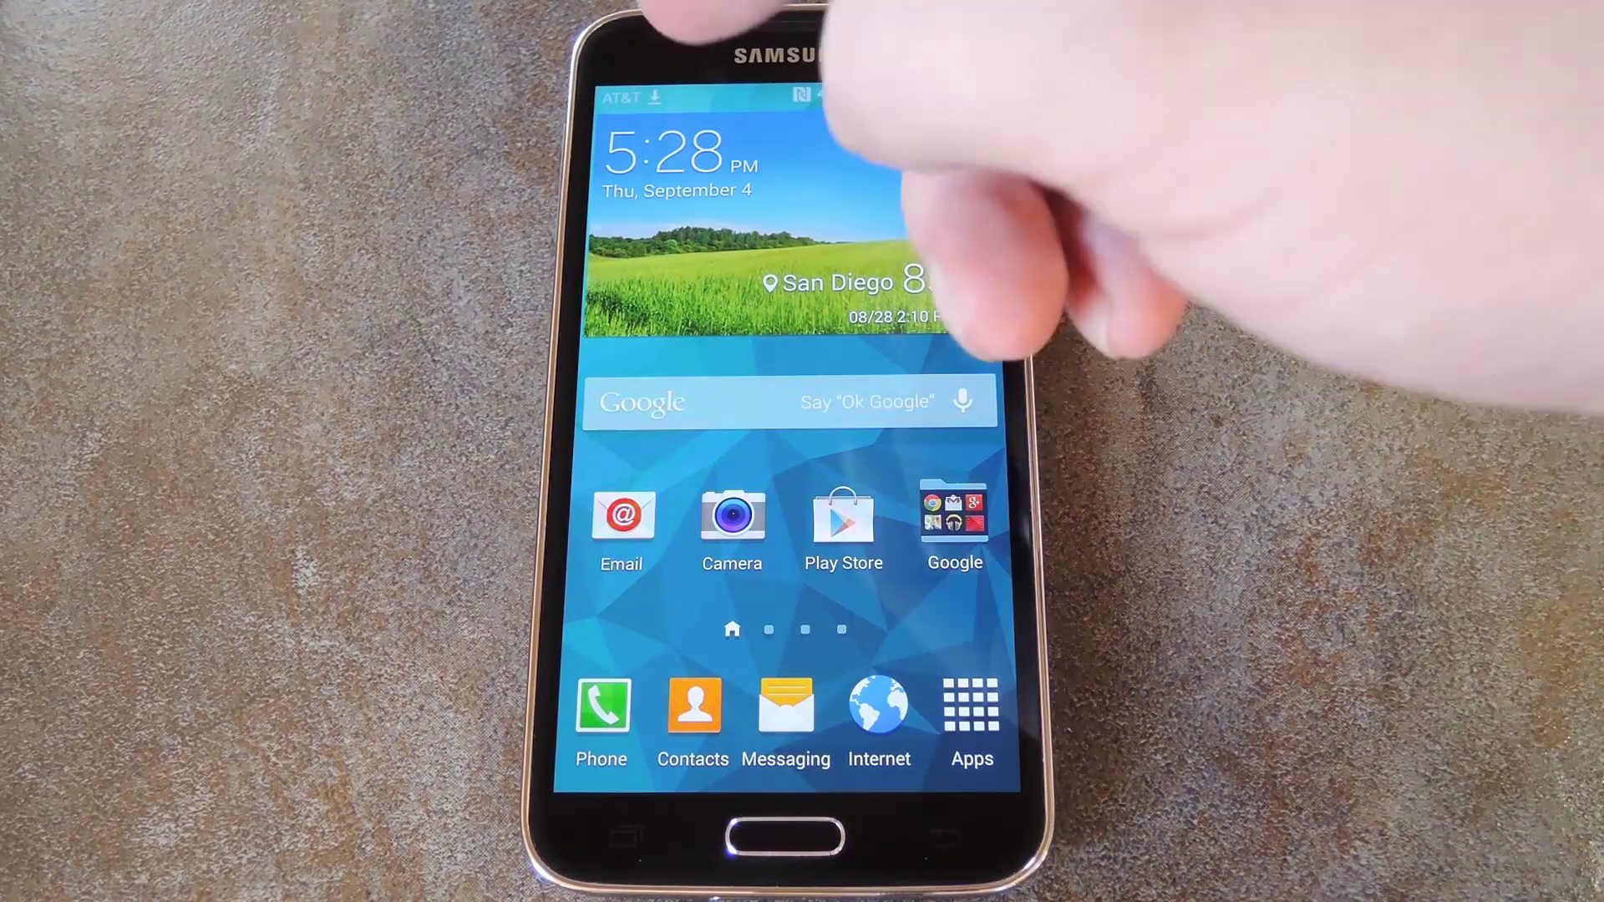
Step: Pull down the notification shade to show the completed s5sensorbat download
drag(802, 100, 802, 527)
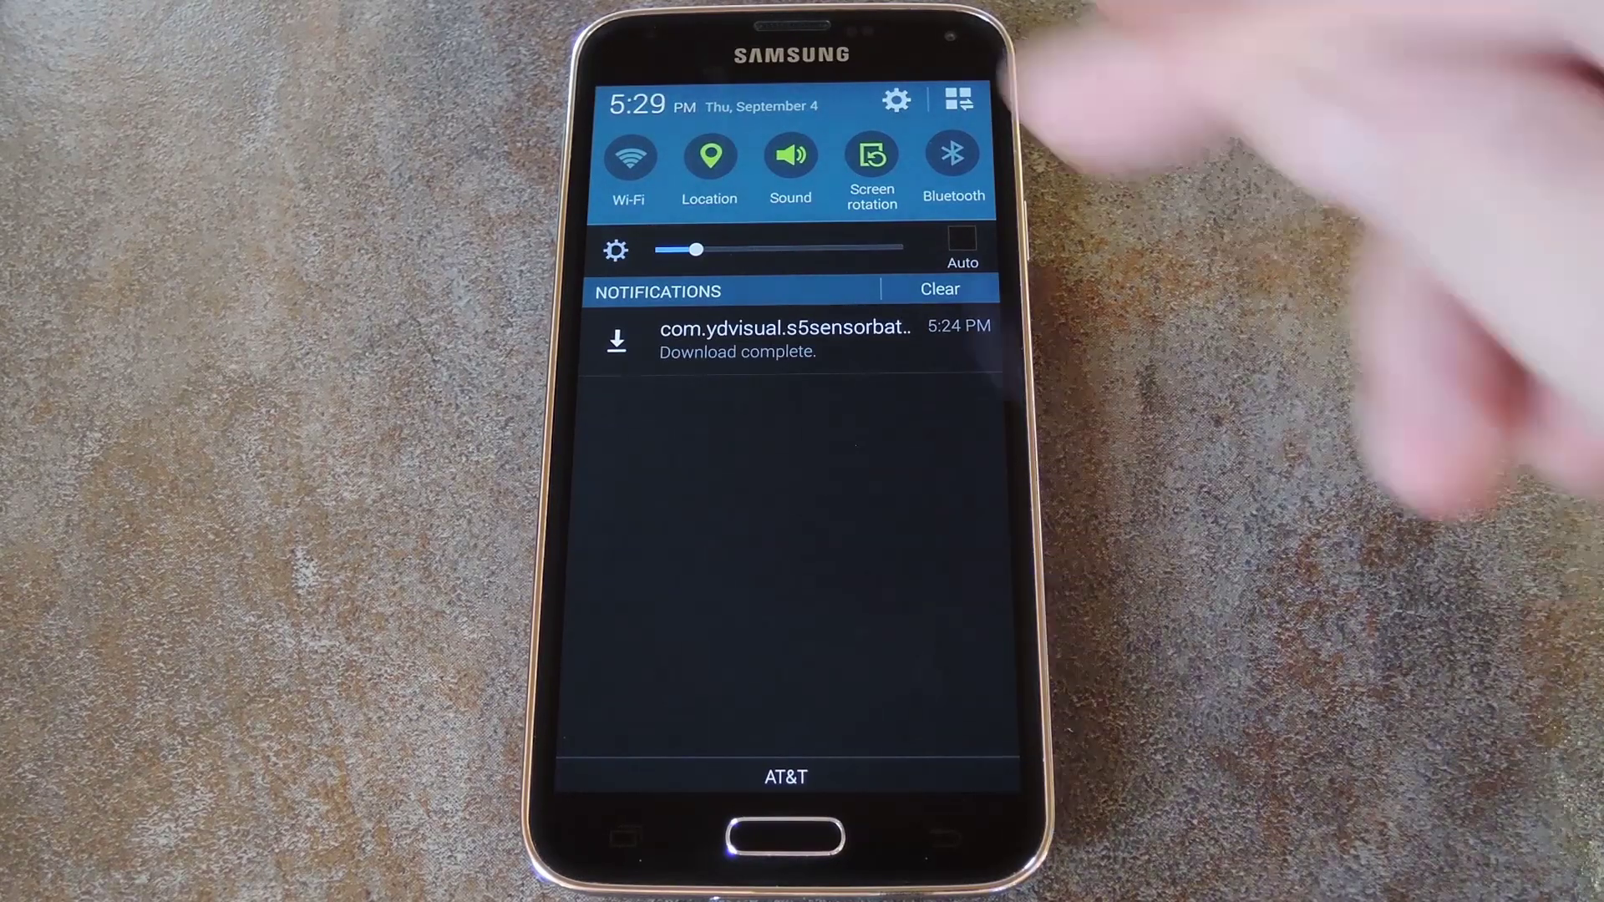
Step: Enable Unknown sources in Settings > Security and confirm the warning
click(896, 100)
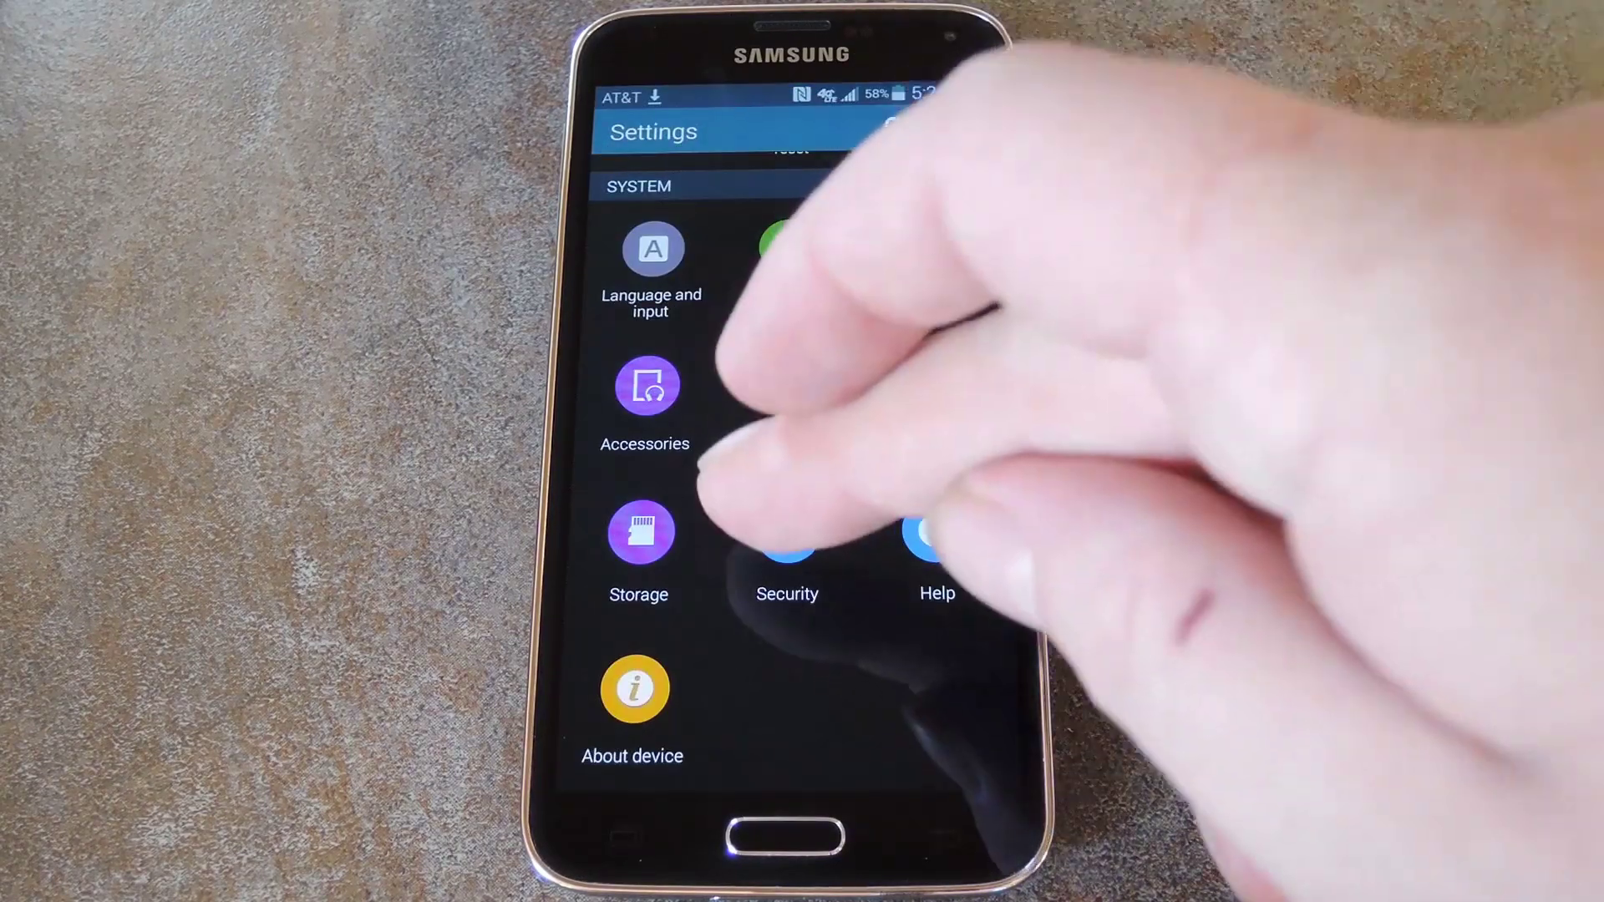
click(787, 540)
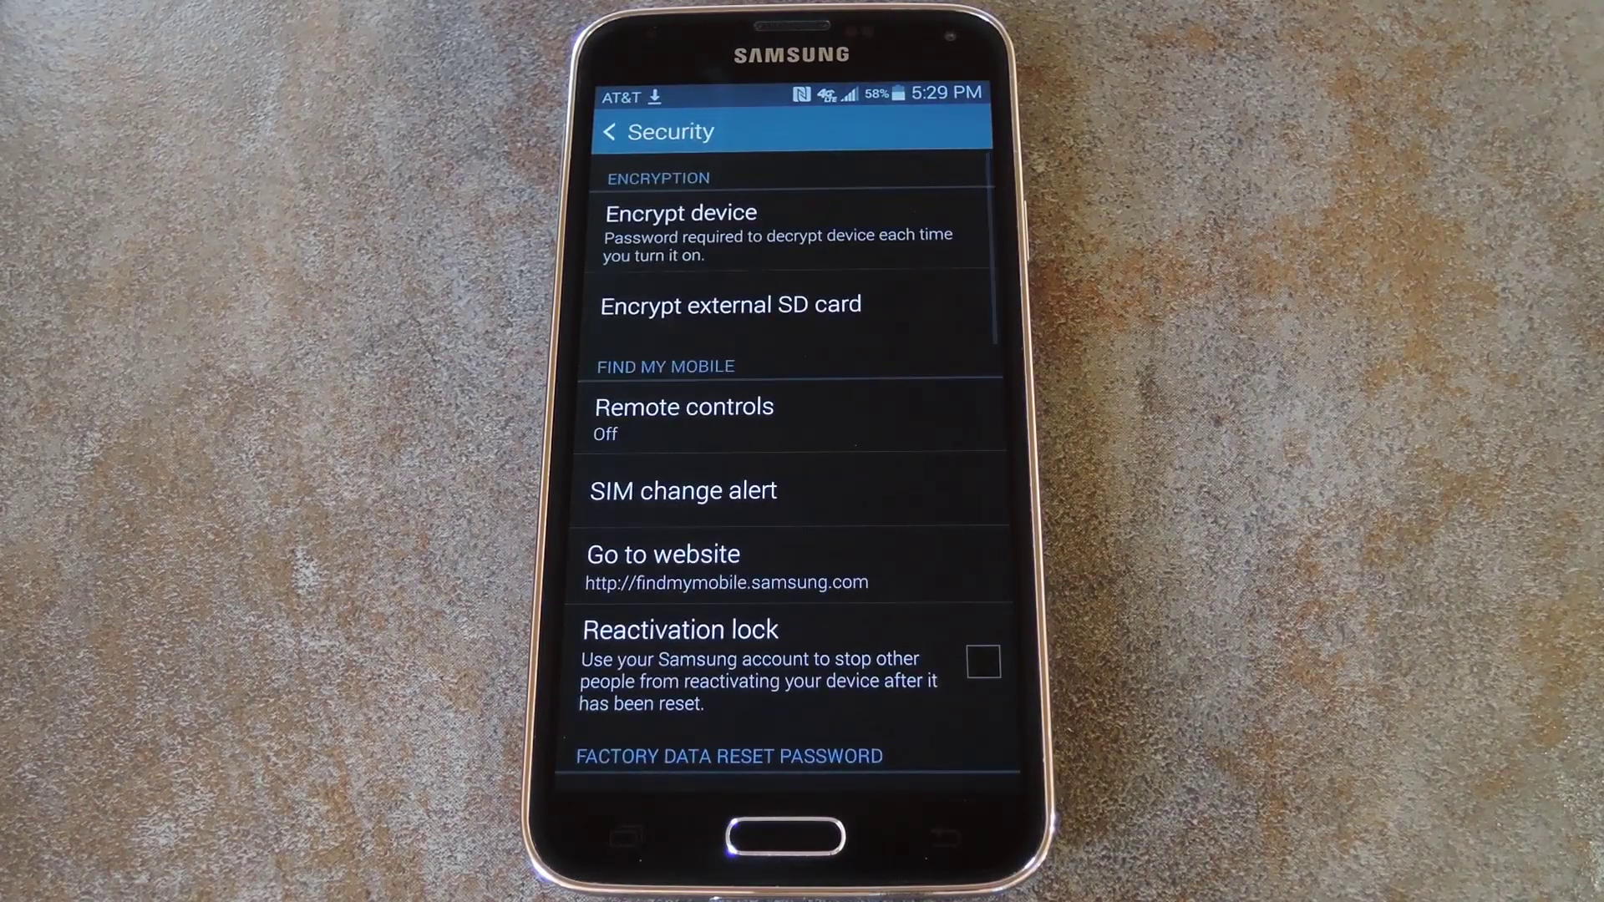
scroll(796, 465, down, 5)
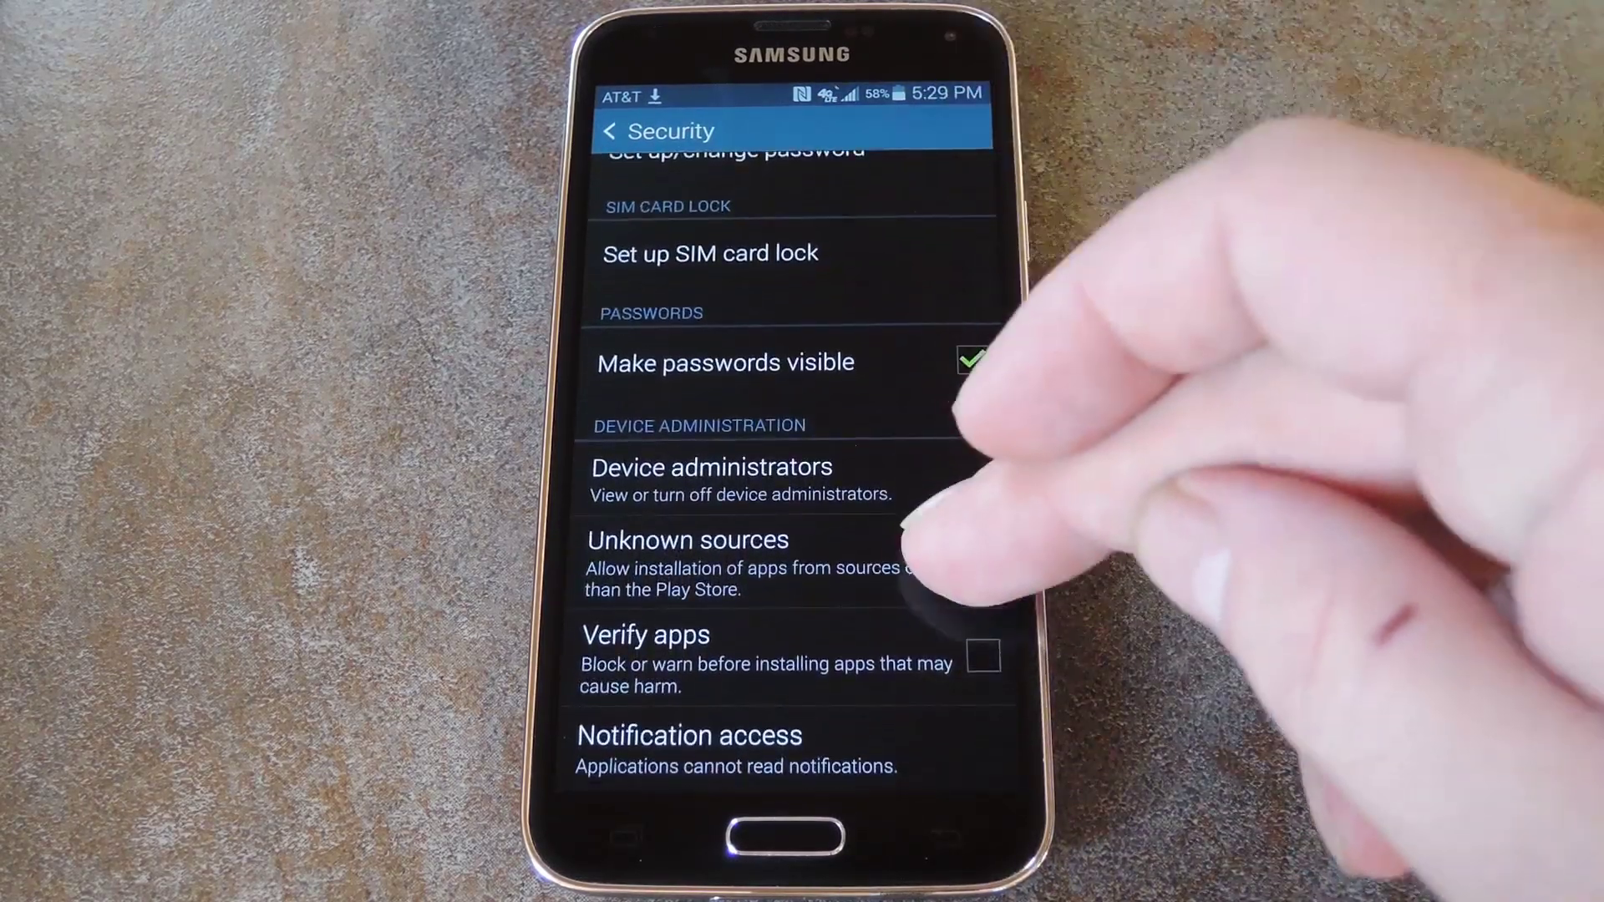
click(978, 564)
click(894, 579)
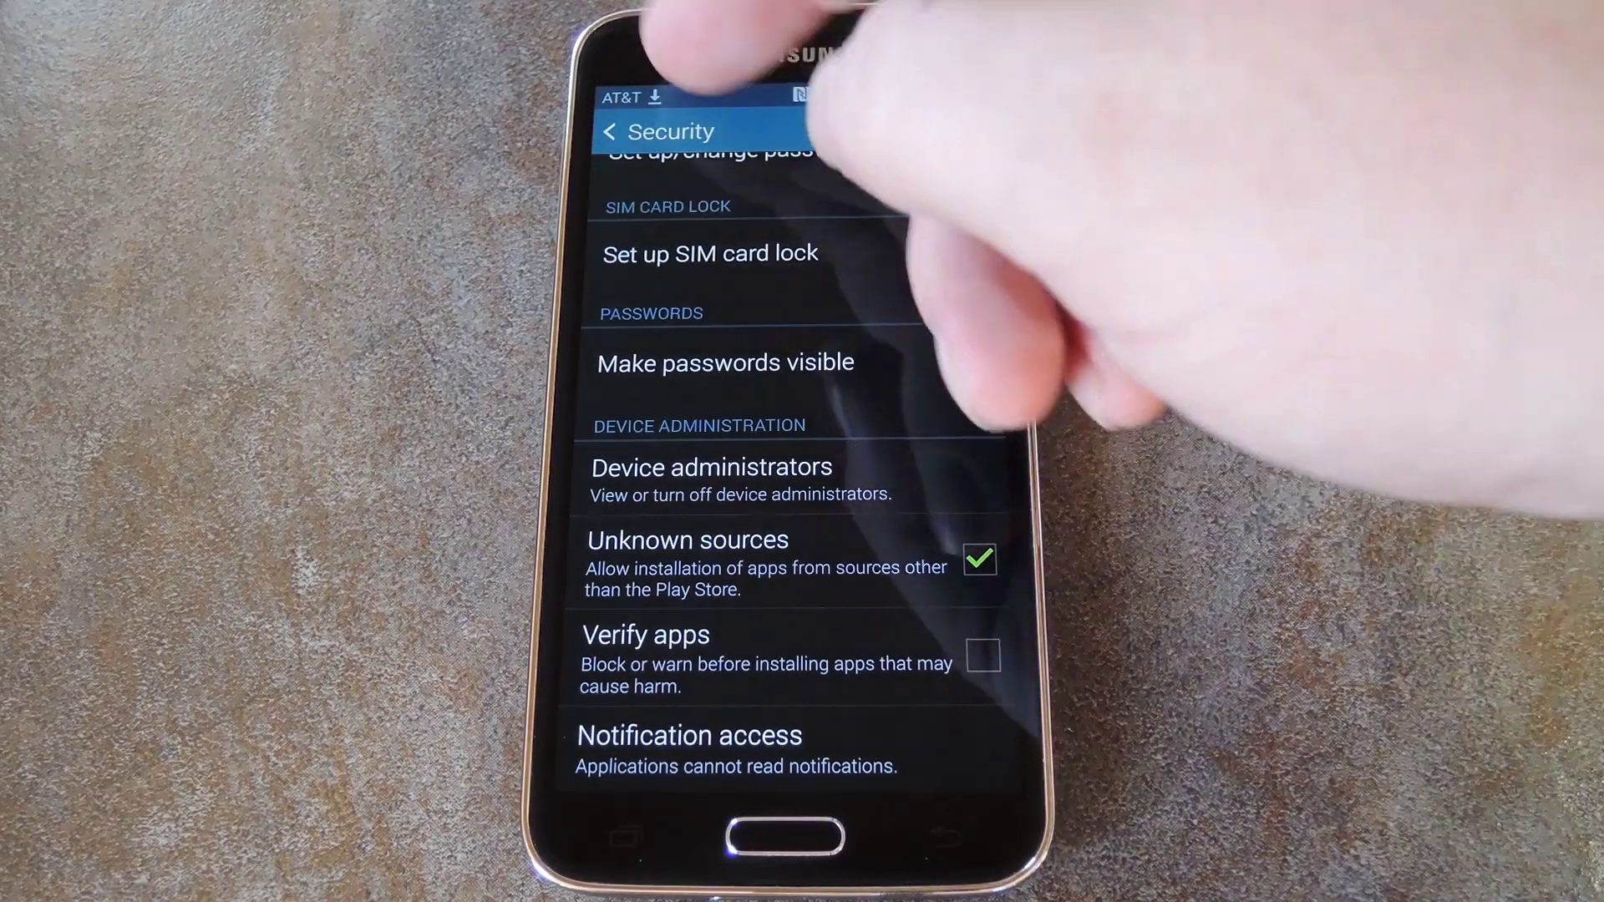
Step: Install the downloaded S5 Sensors and Battery package and launch it
drag(752, 94, 827, 527)
click(803, 339)
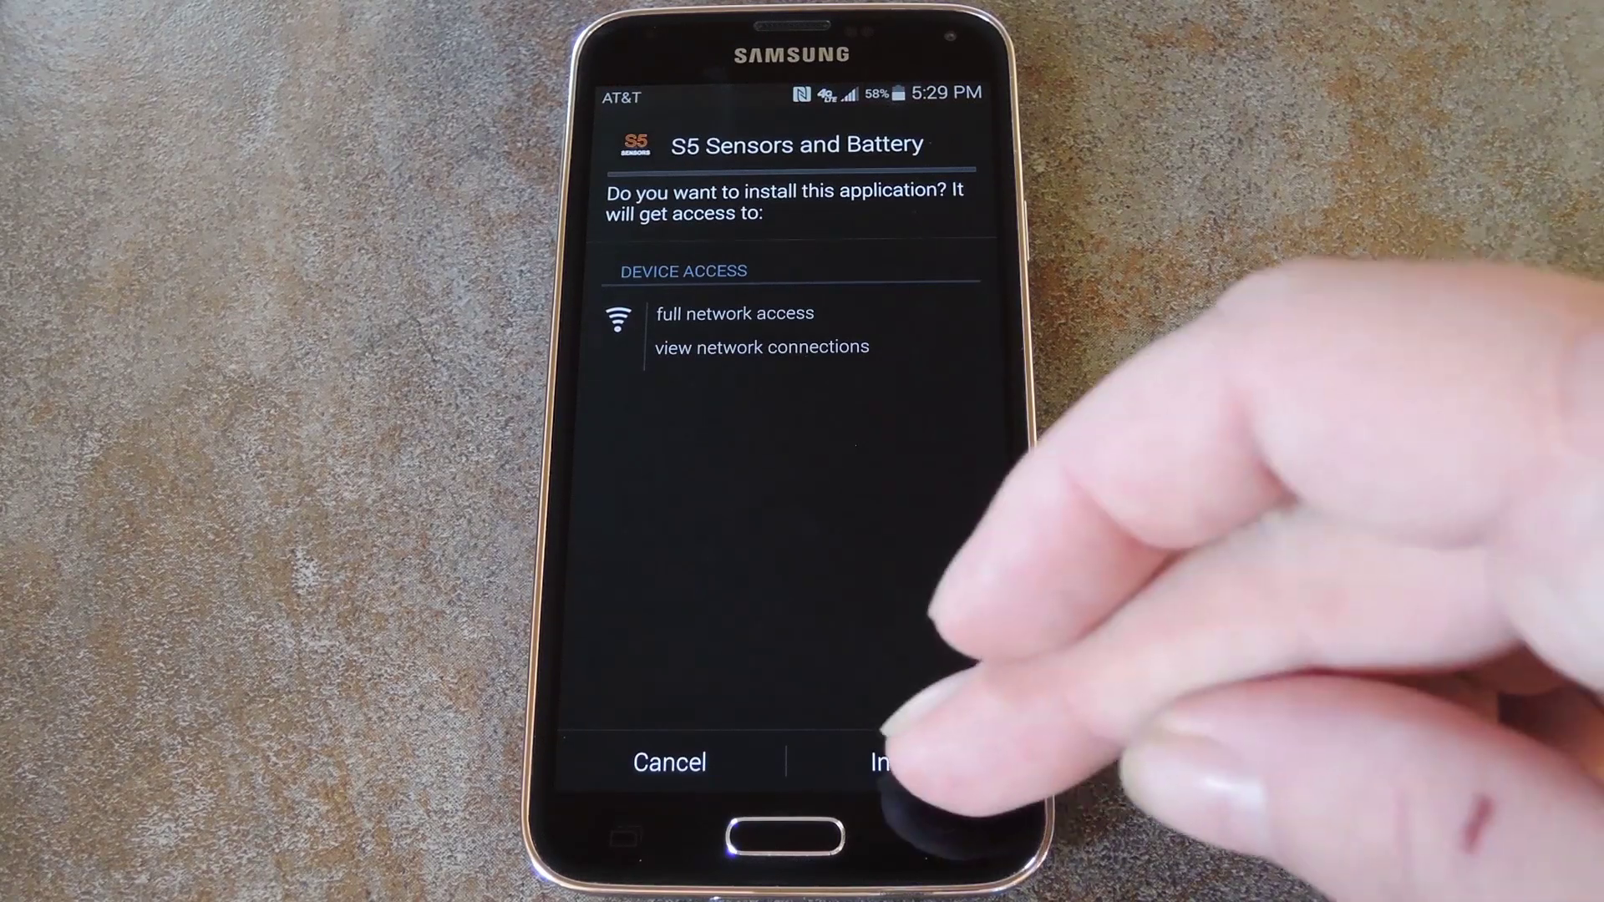
click(903, 762)
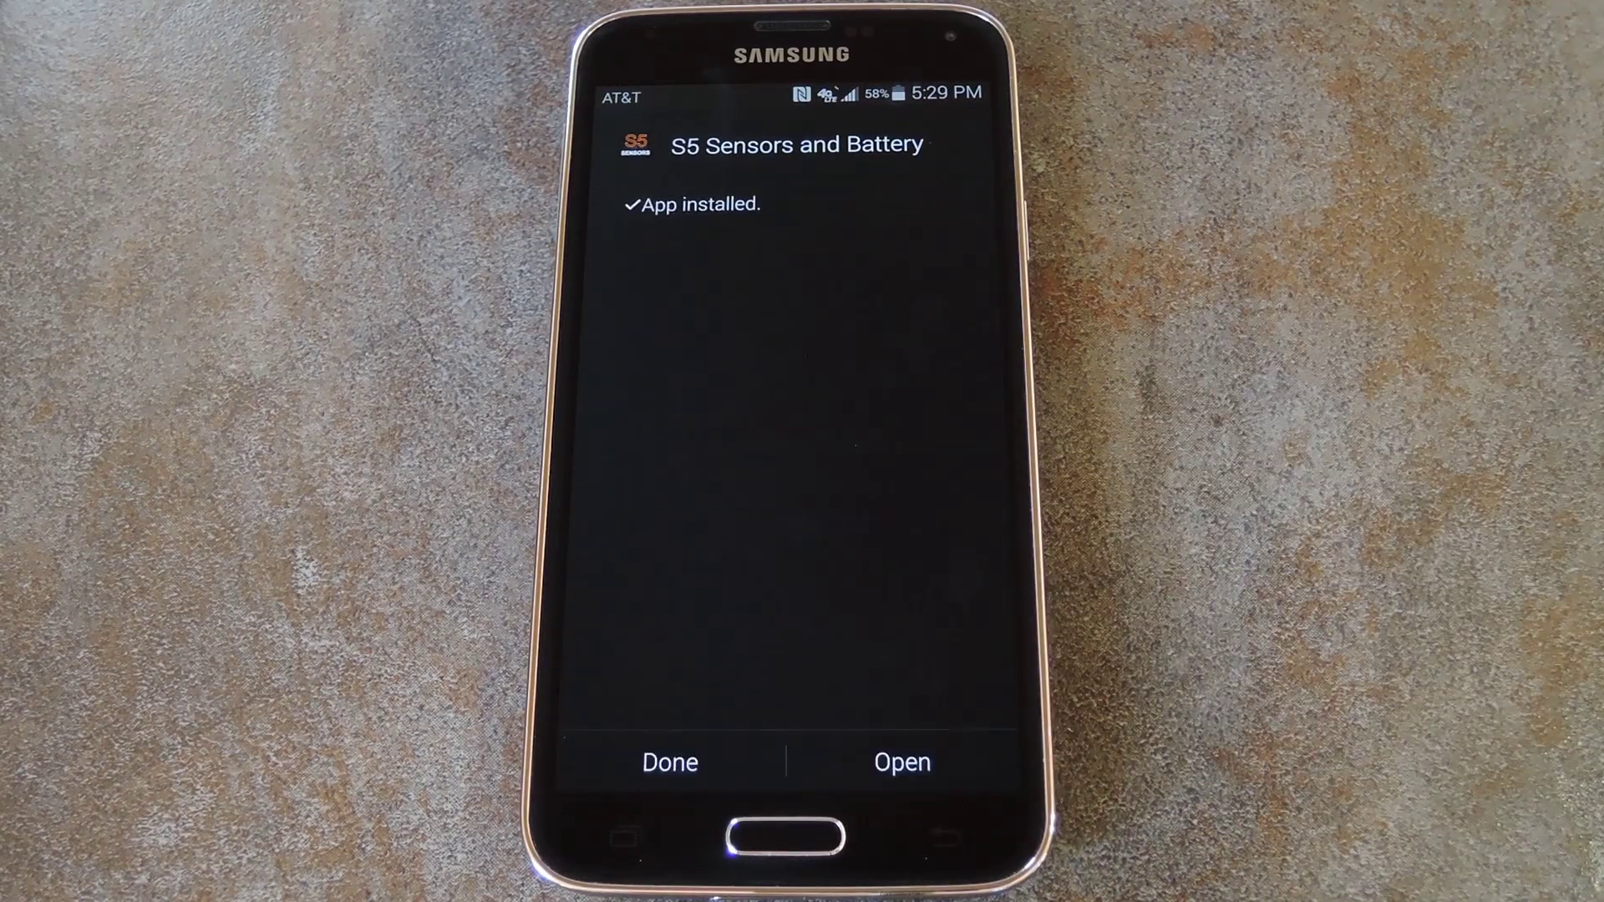
click(903, 762)
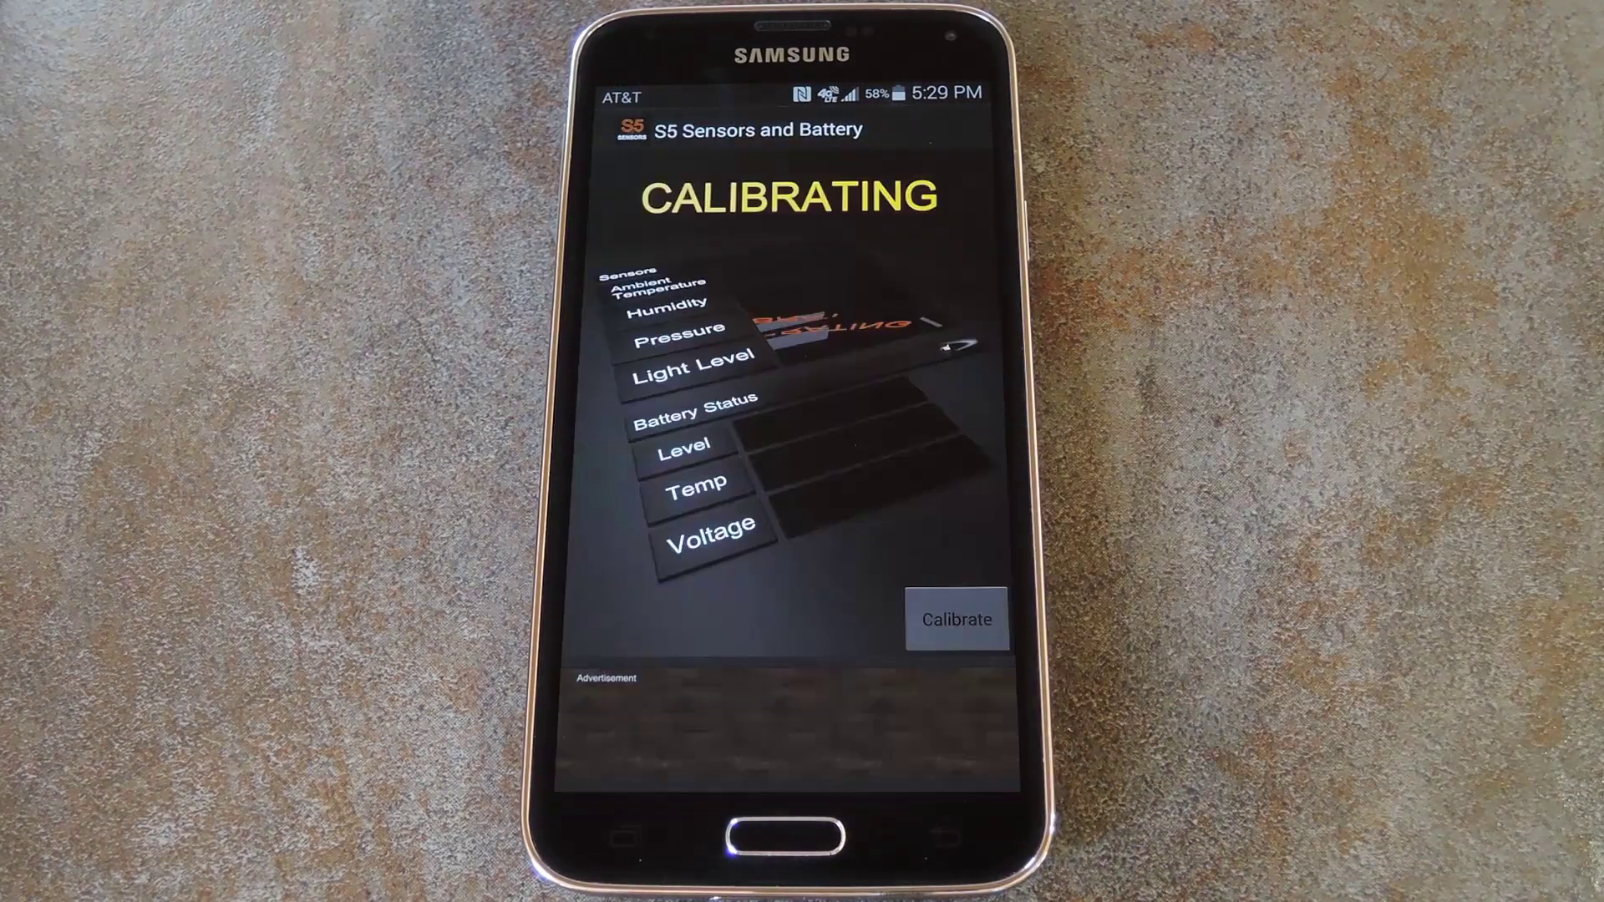